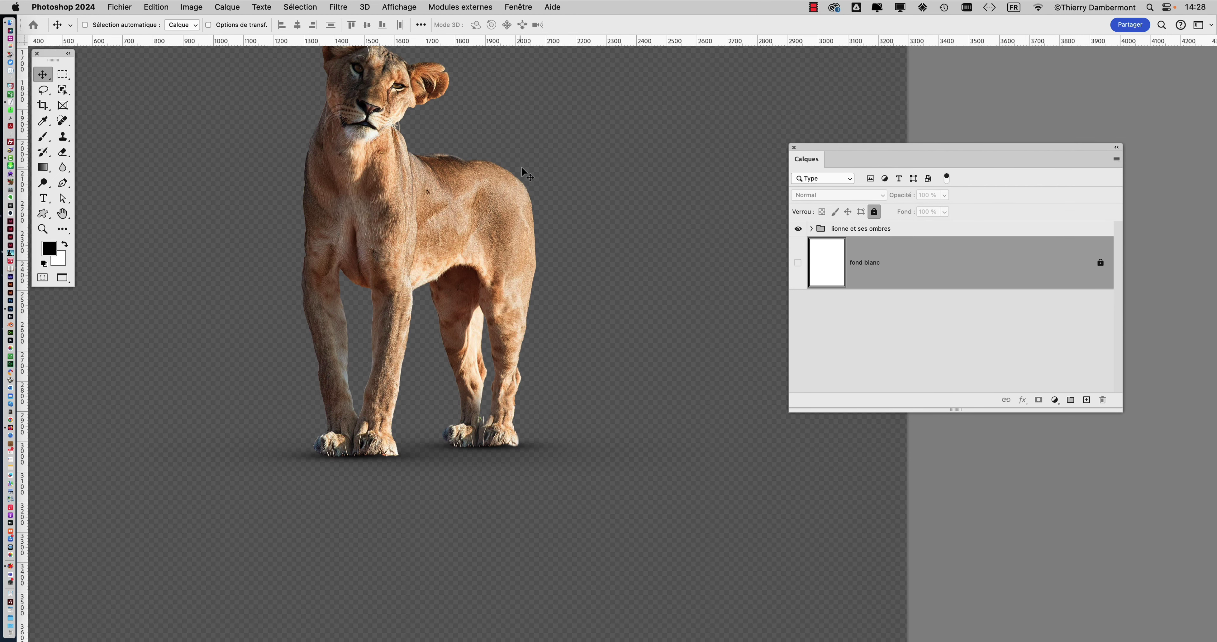
Step: Switch to Firefox, examine the dummy HDMI plug offers in the Google results, and return to Photoshop
key(super+Tab)
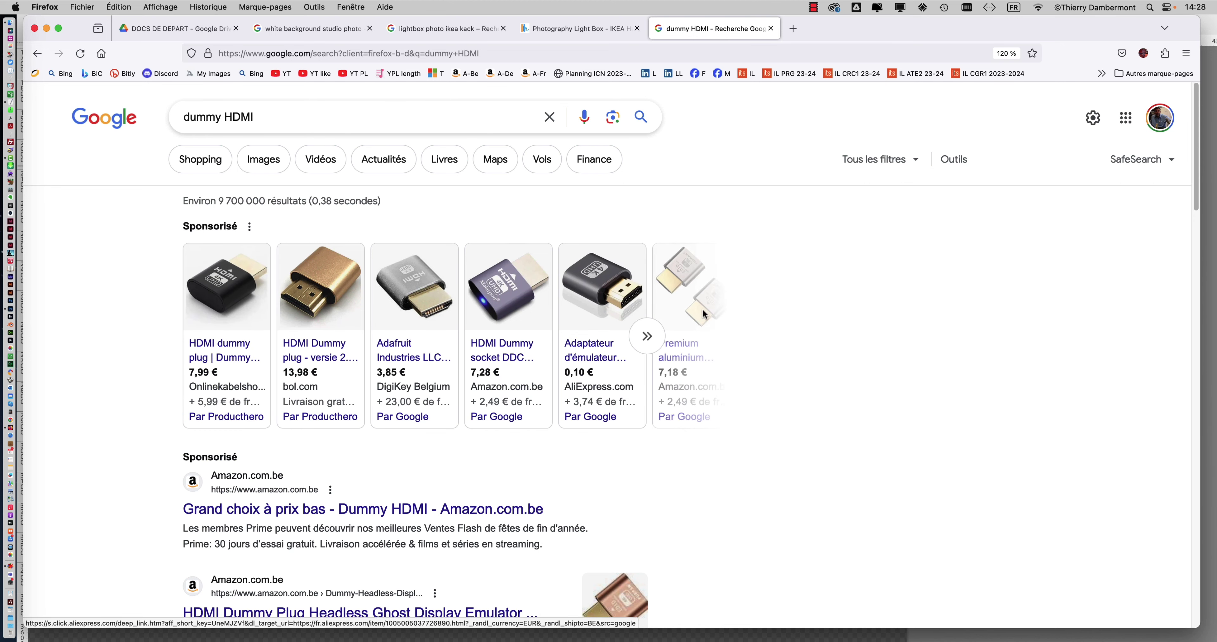
mouse_move(285, 292)
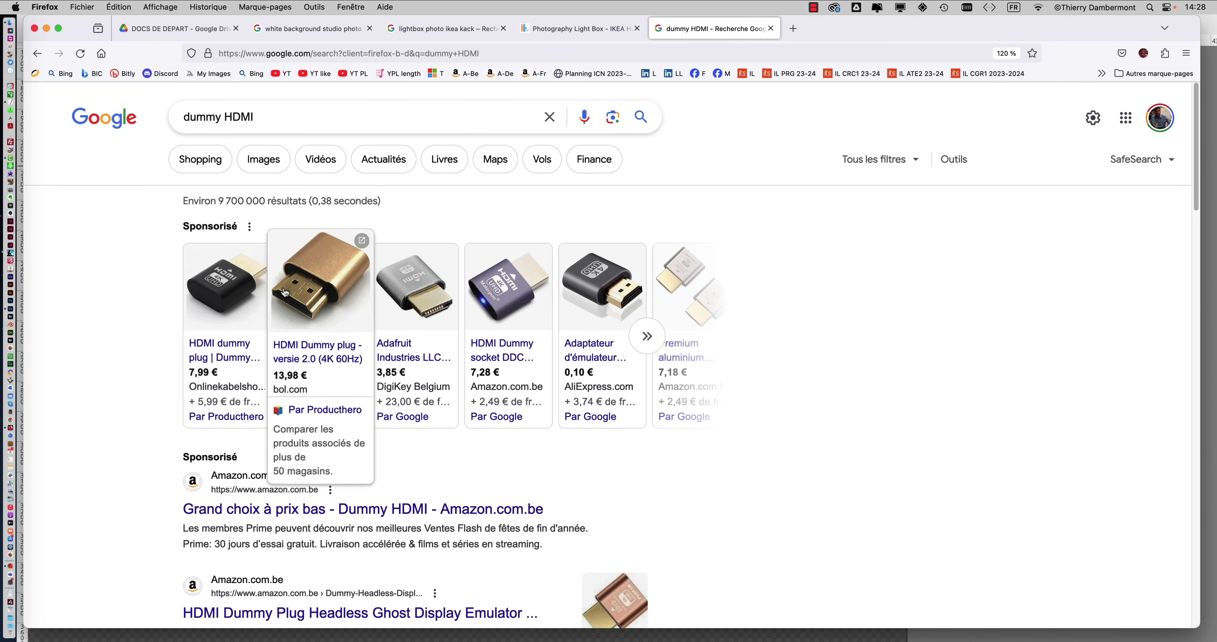
mouse_move(201, 293)
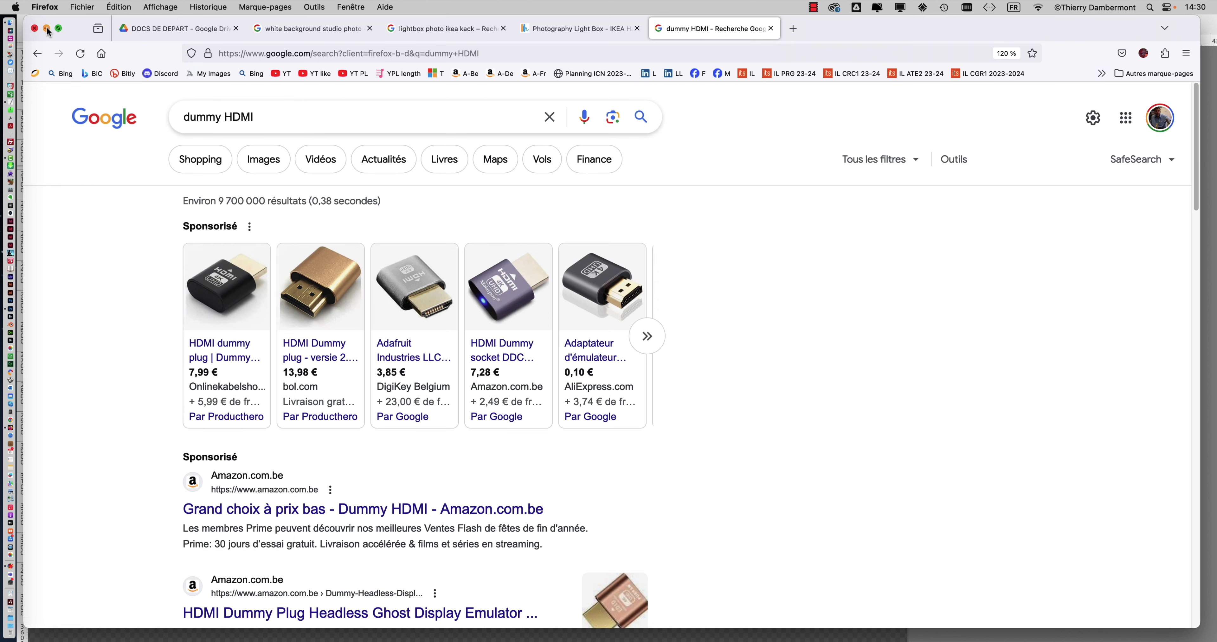
mouse_move(626, 304)
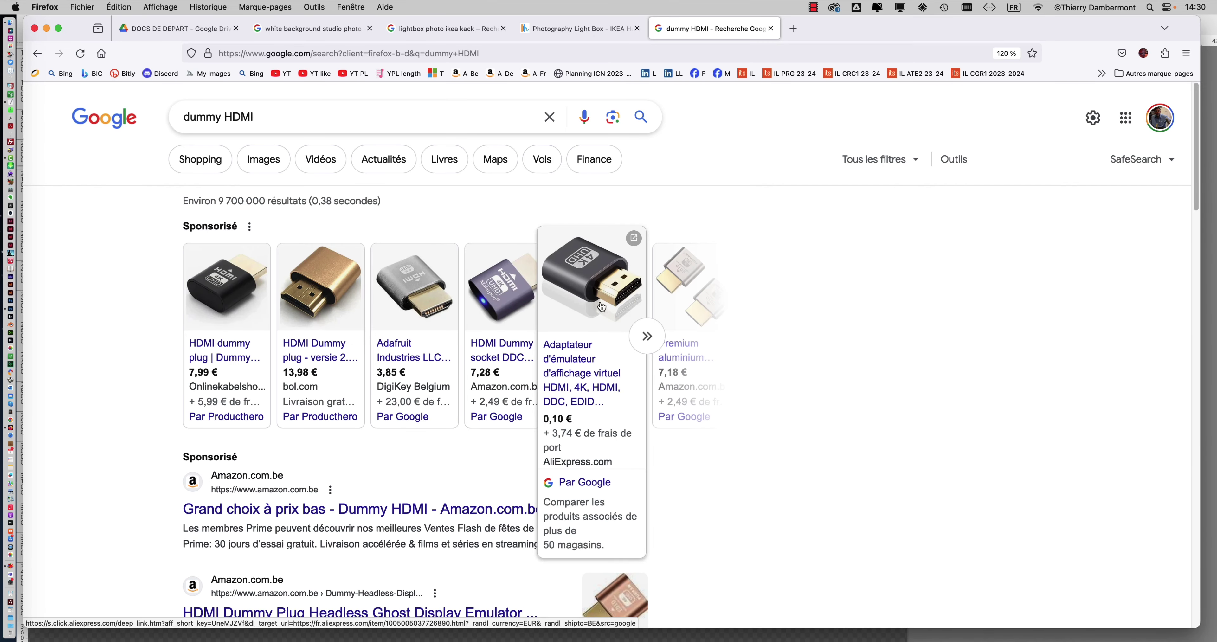
click(46, 28)
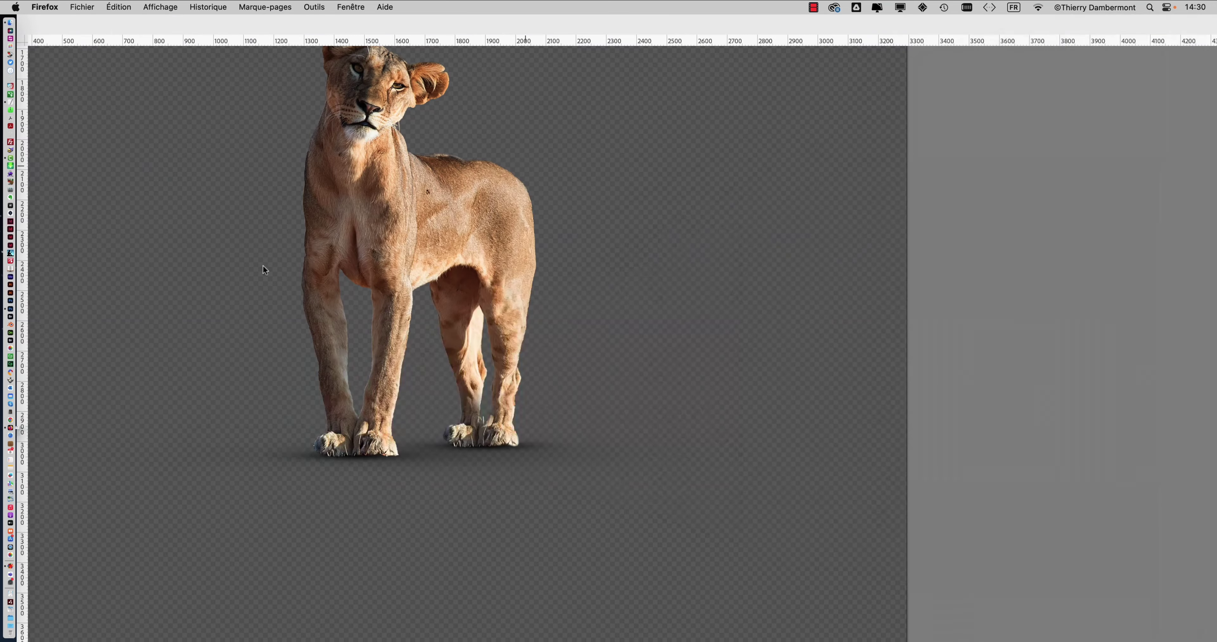
click(598, 207)
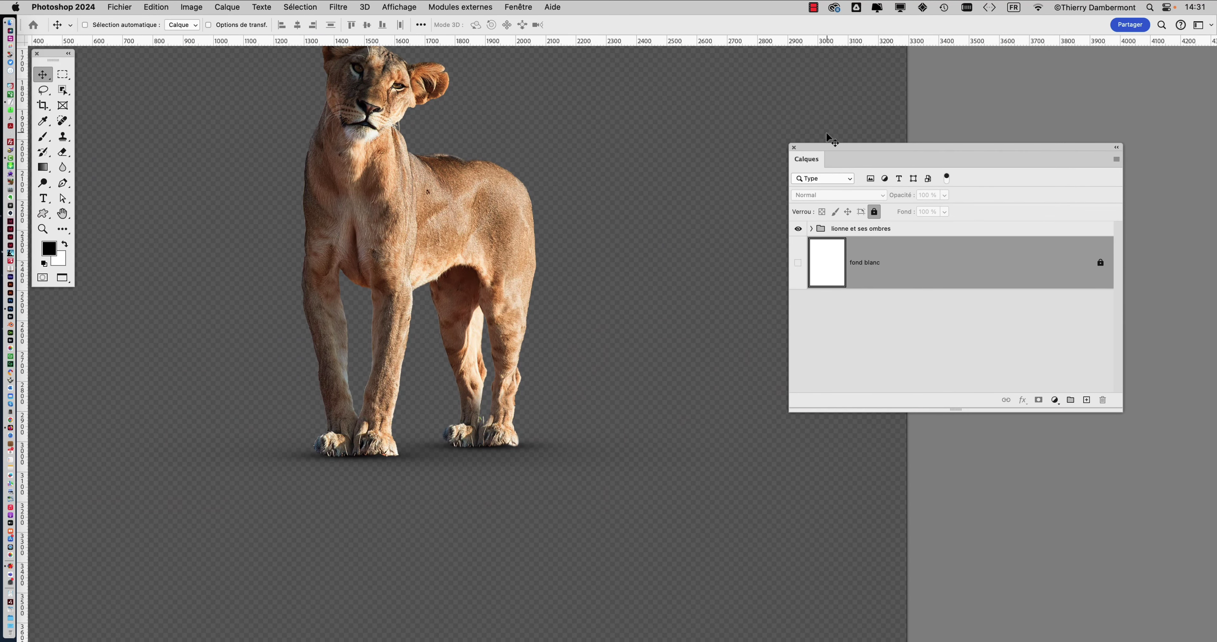
Step: Select the "lionne et ses ombres" group and make the "fond blanc" layer visible
drag(836, 151, 766, 100)
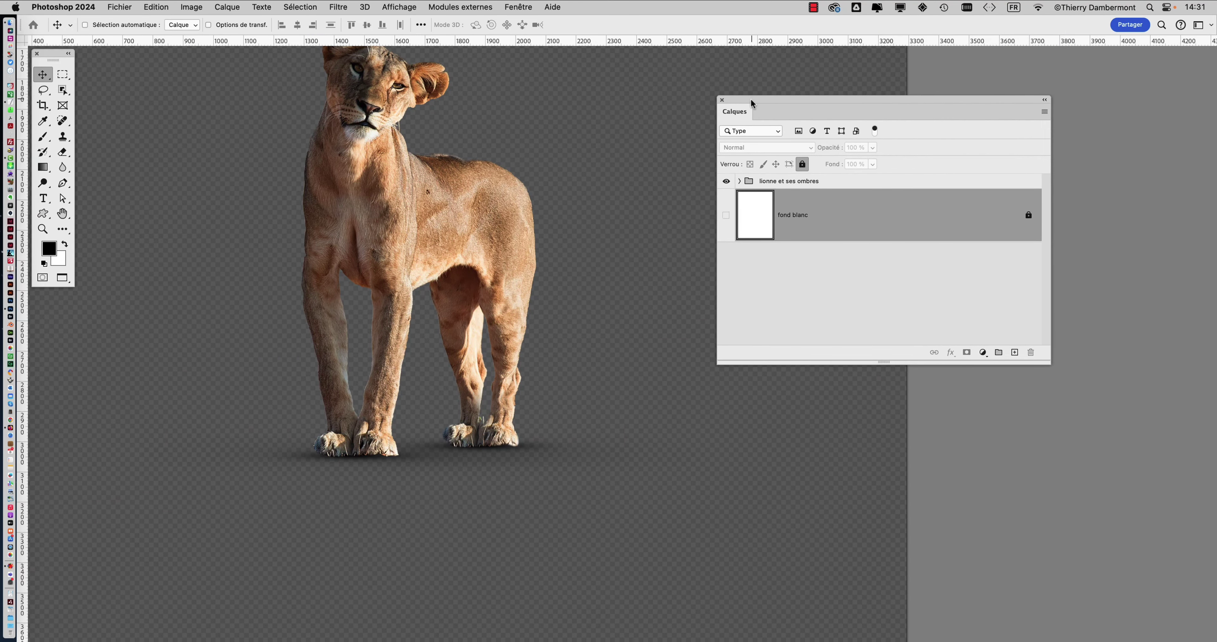
click(770, 185)
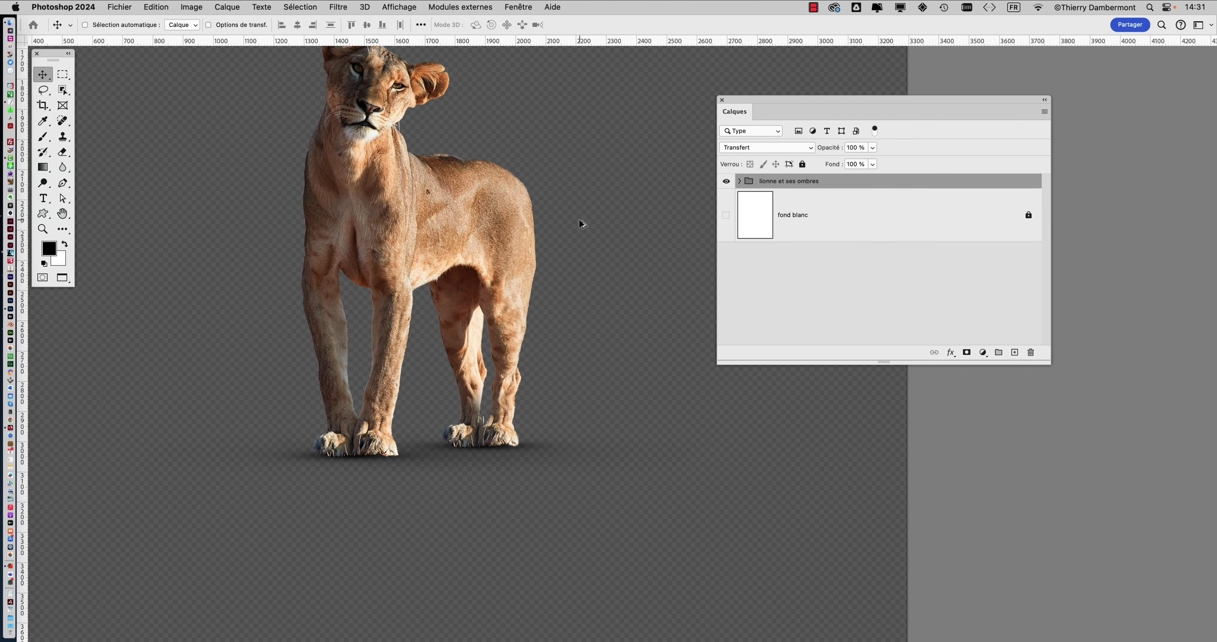
scroll(583, 222, down, 1)
scroll(582, 223, down, 3)
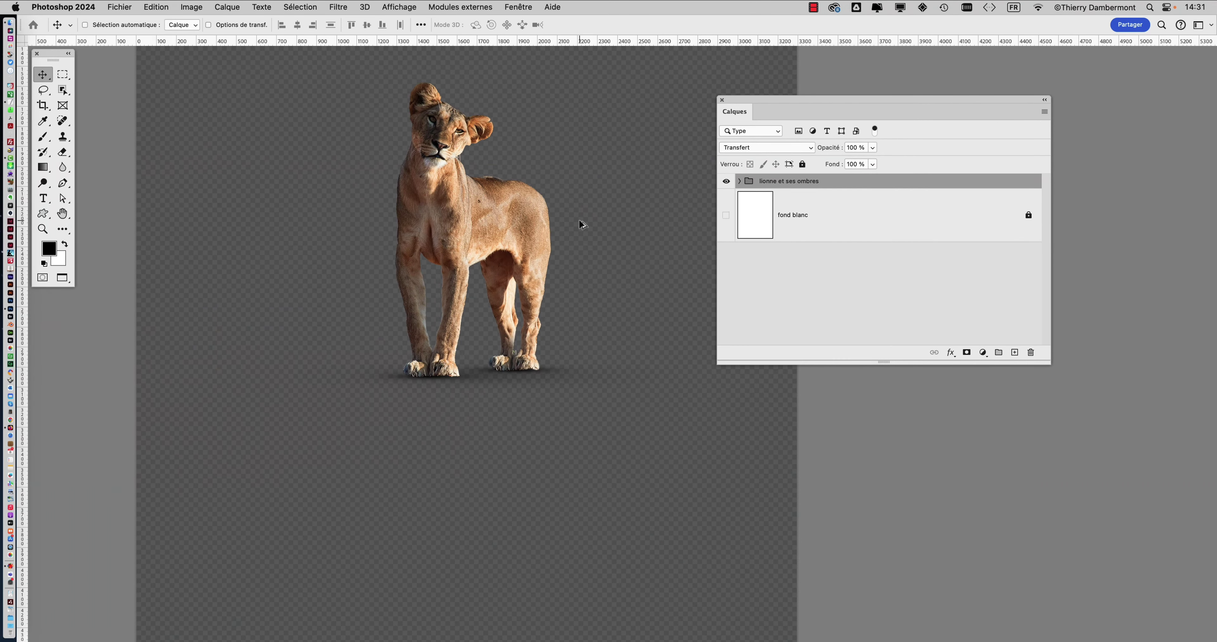
click(726, 215)
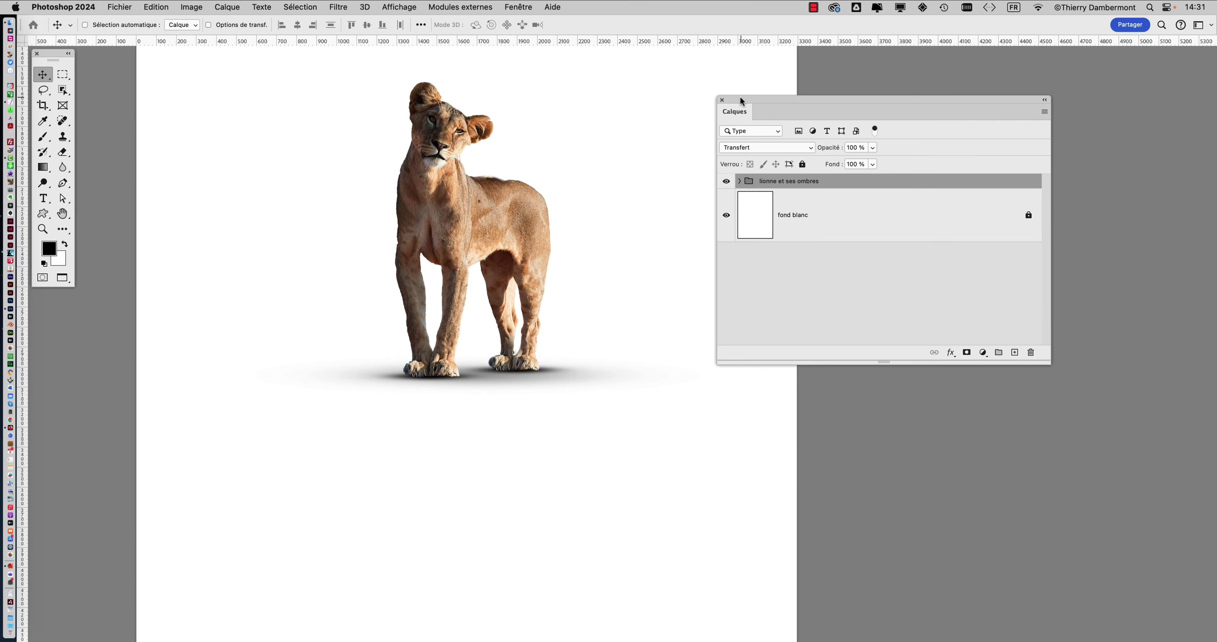
scroll(544, 177, up, 2)
drag(443, 212, 426, 250)
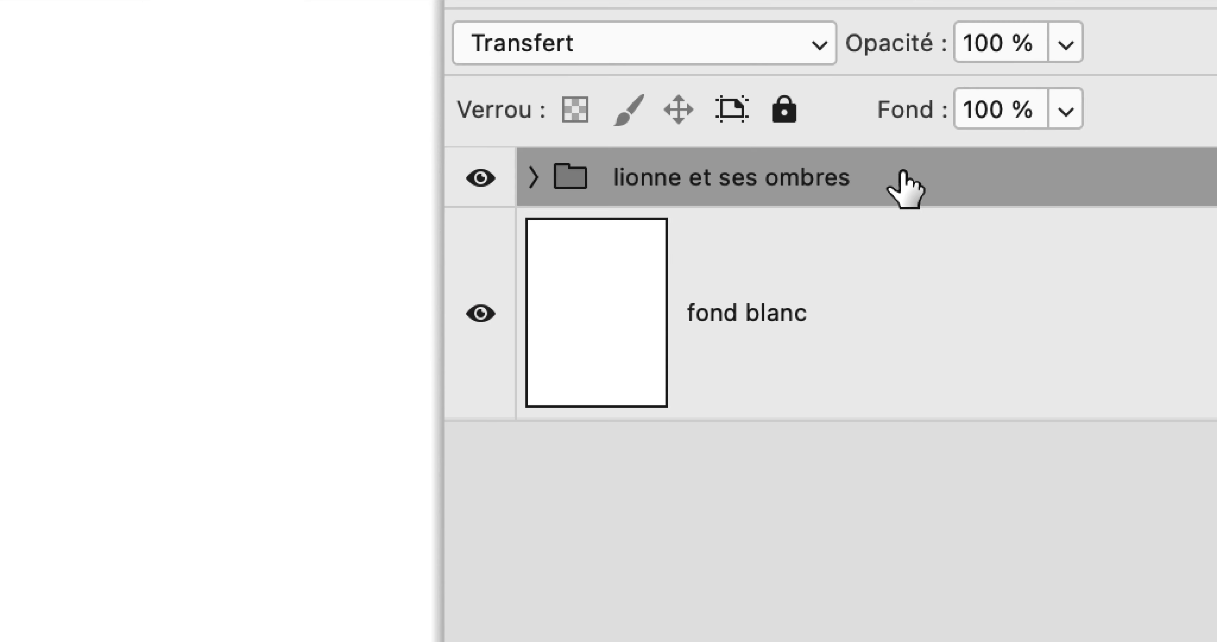
mouse_move(904, 176)
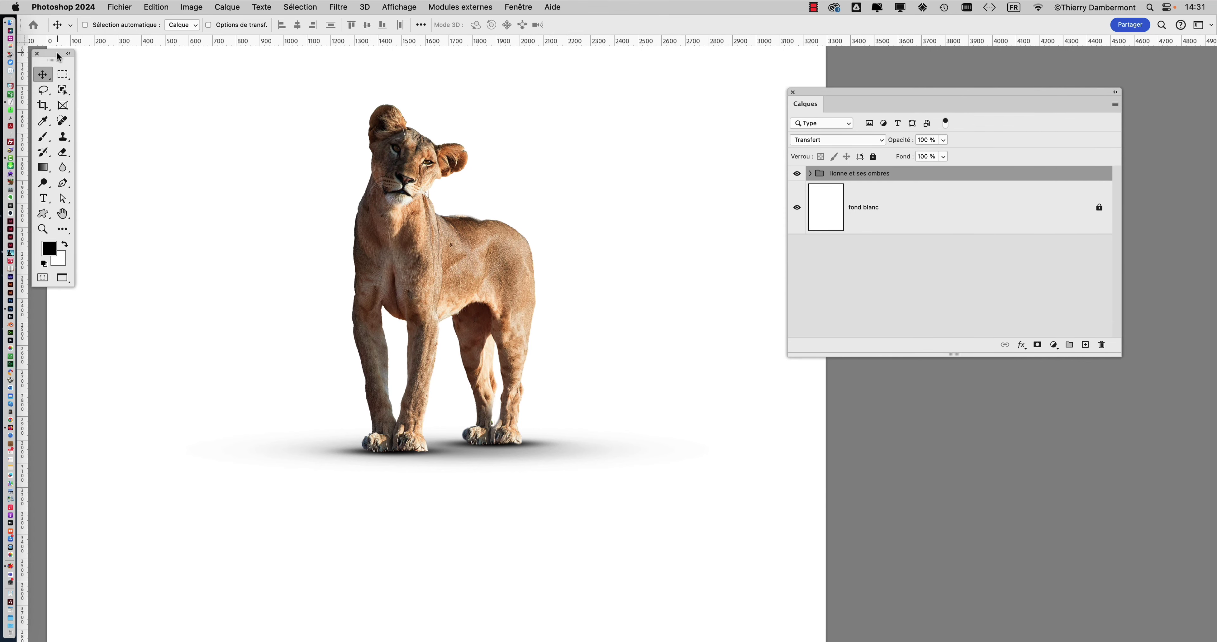
Step: Move the toolbox away from the window edge and enable Sélection automatique for the Move tool
drag(58, 55, 137, 105)
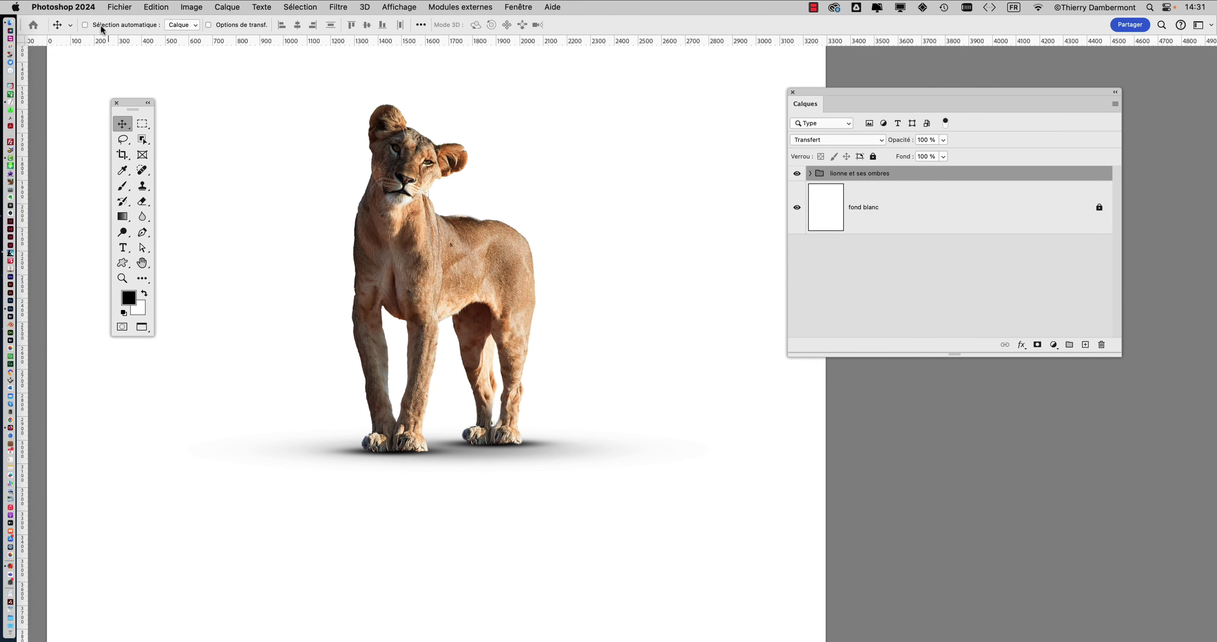
click(86, 25)
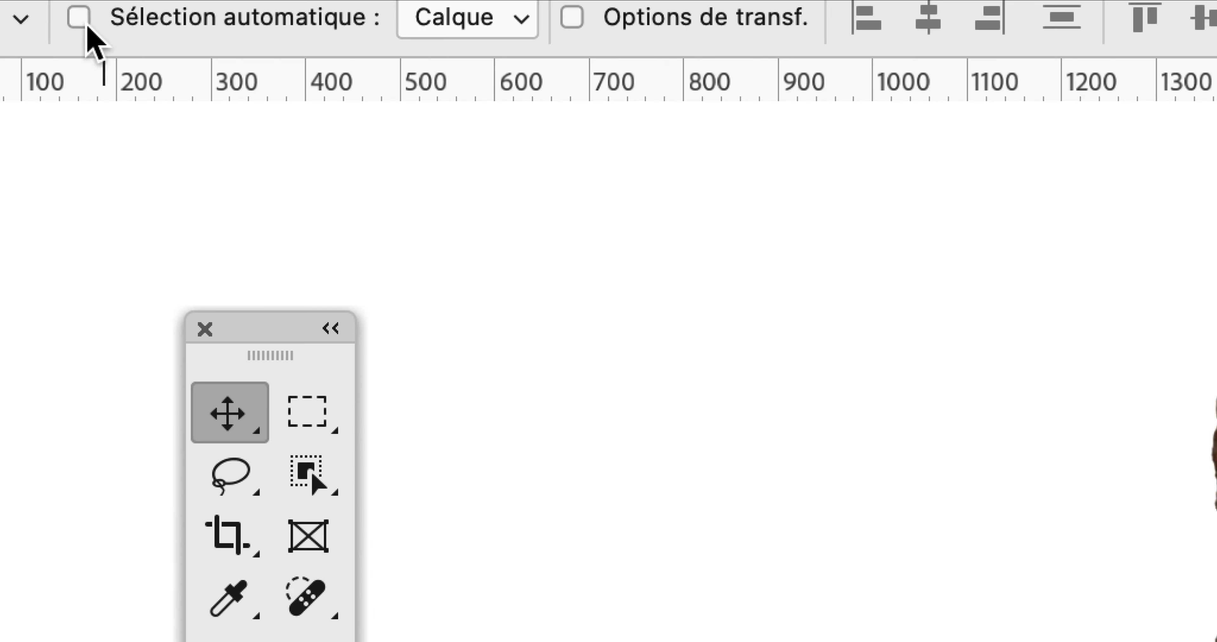
click(86, 25)
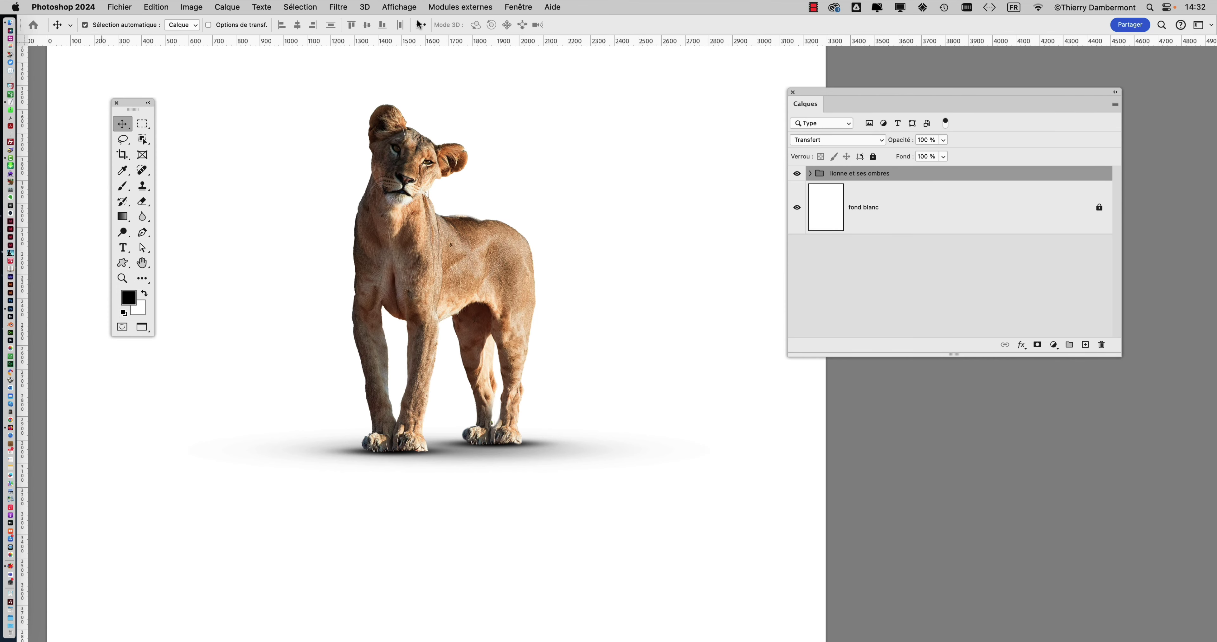
Step: Hide the Options bar and display it again
click(522, 7)
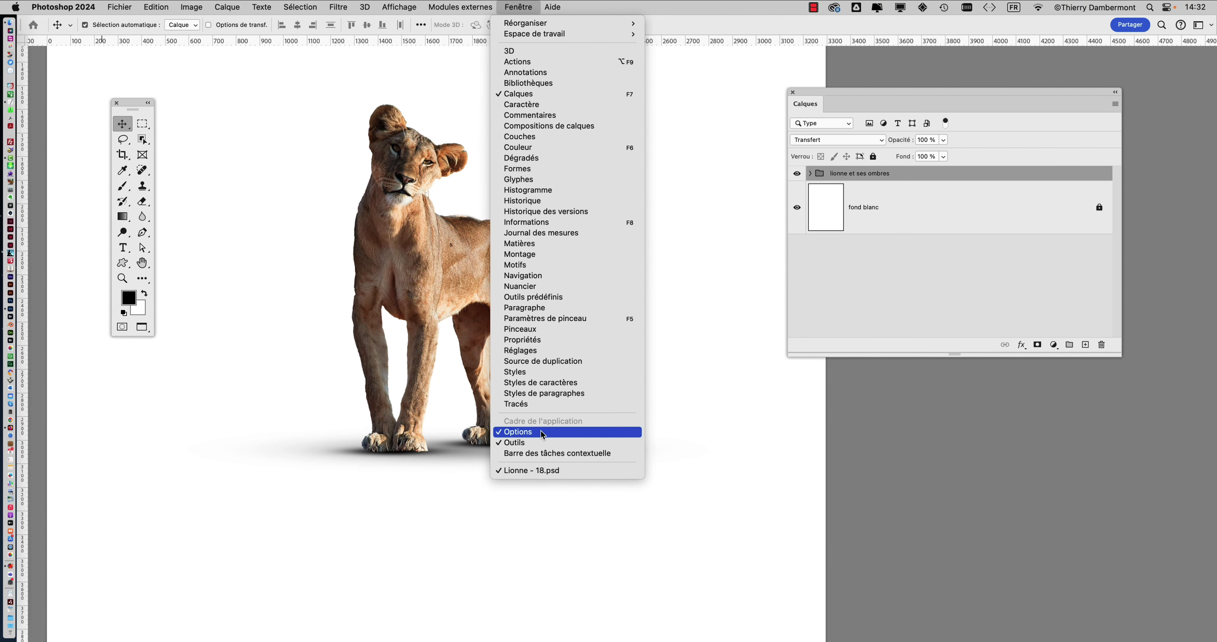
click(541, 430)
click(517, 7)
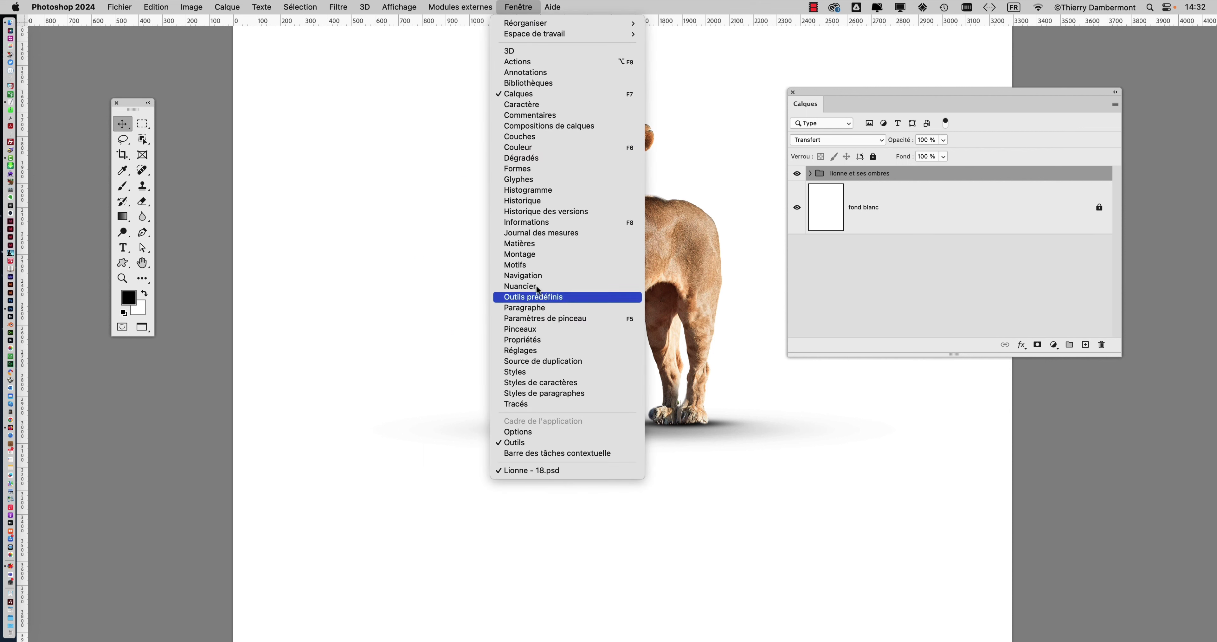
click(543, 433)
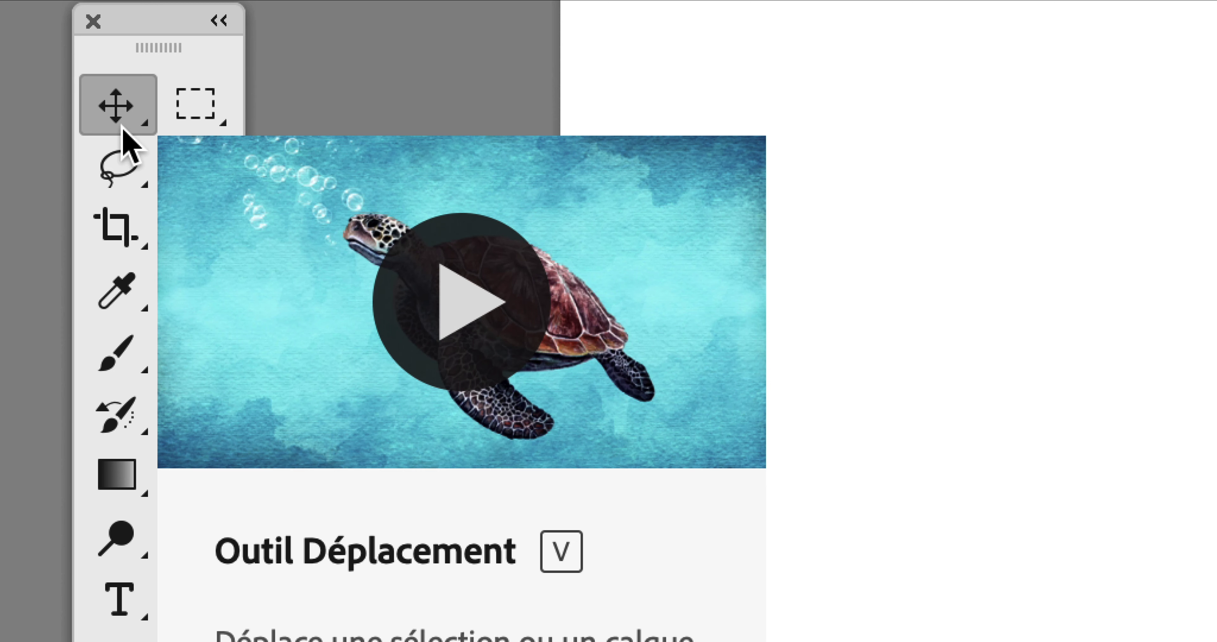
Step: Look at the tools grouped with Outil Déplacement and check its Sélection automatique option
click(121, 121)
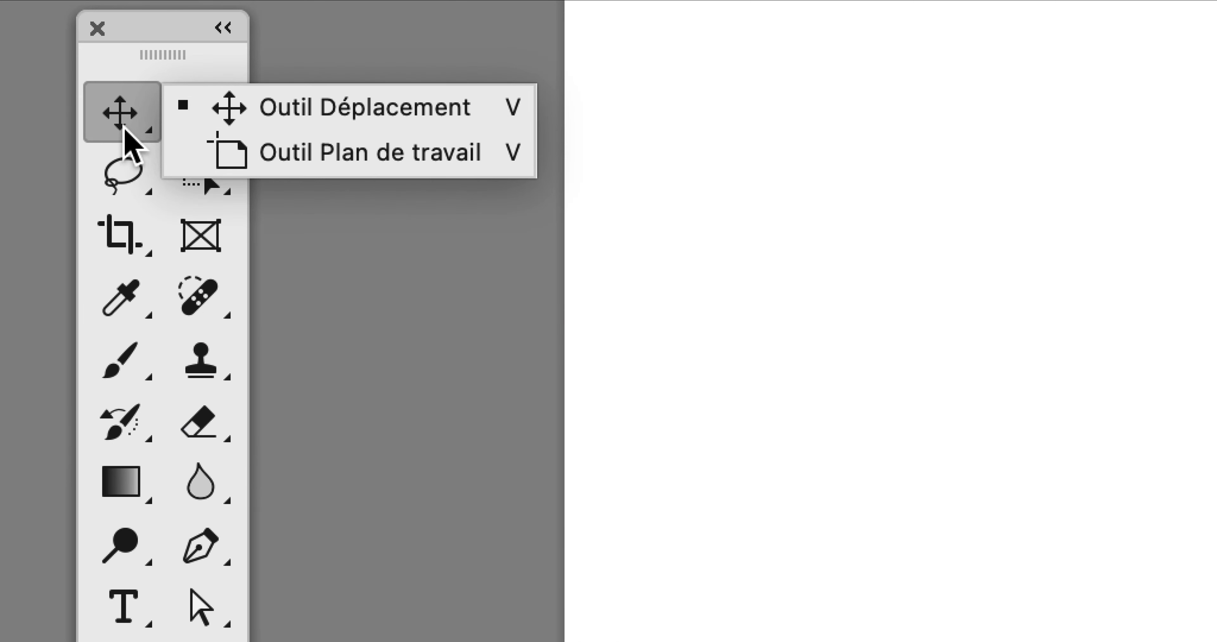
click(123, 126)
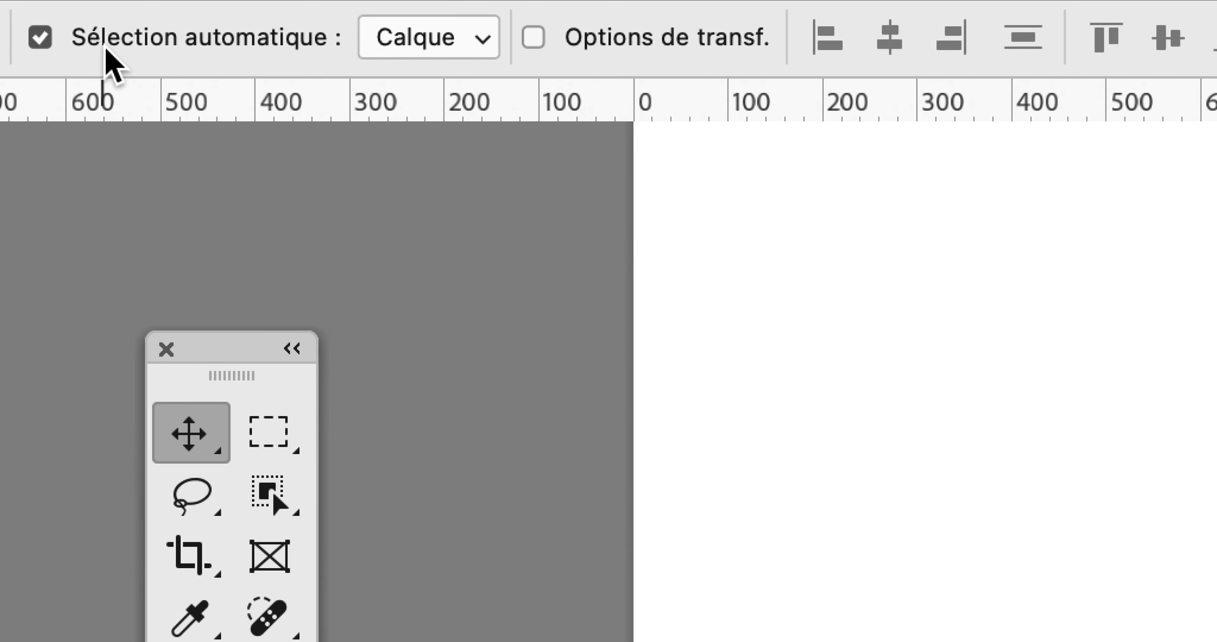
click(105, 47)
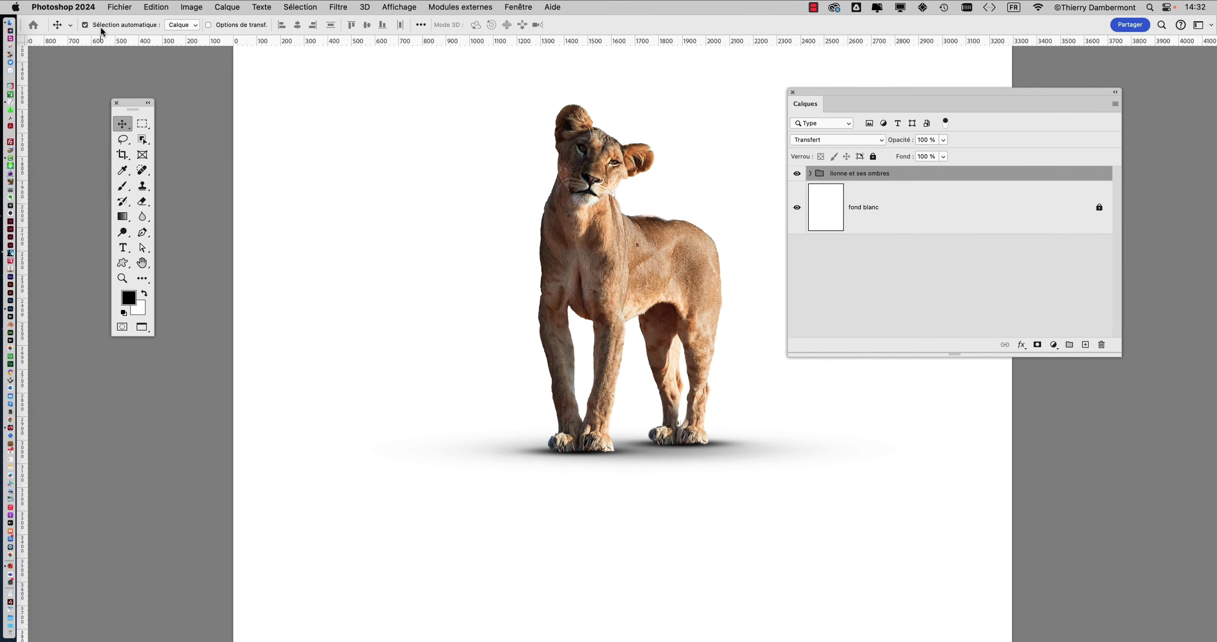
Step: Enlarge the Layers panel while trying to move the lioness up and left without her shadows, undo that move, and collapse the group
drag(815, 91, 910, 98)
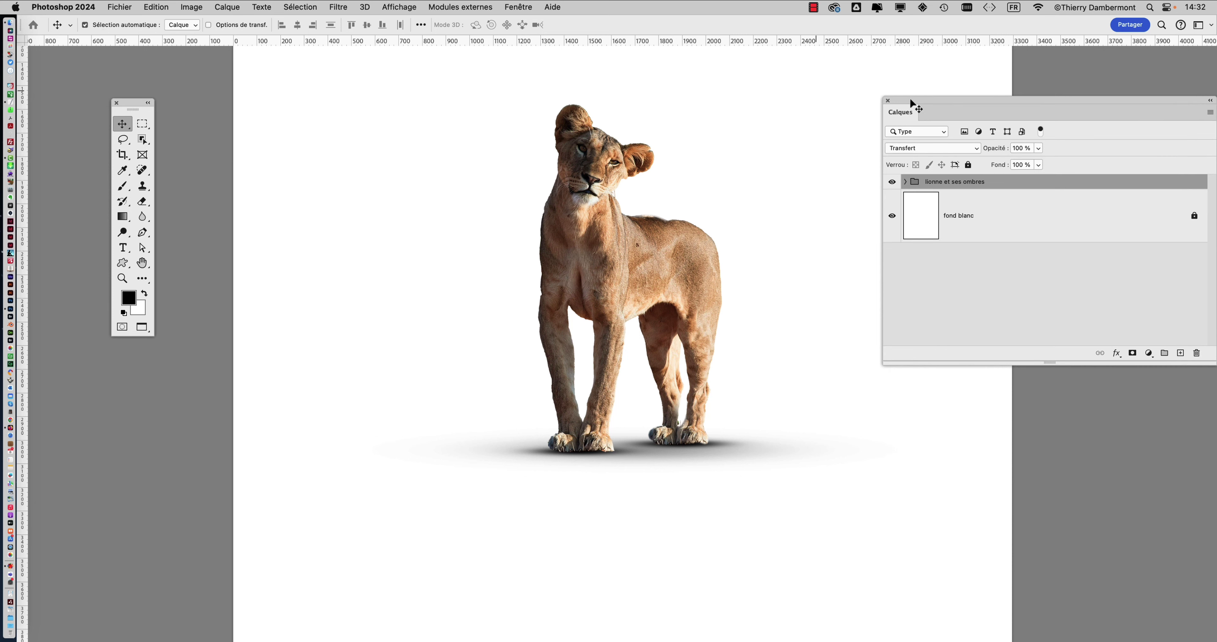
drag(604, 235, 367, 185)
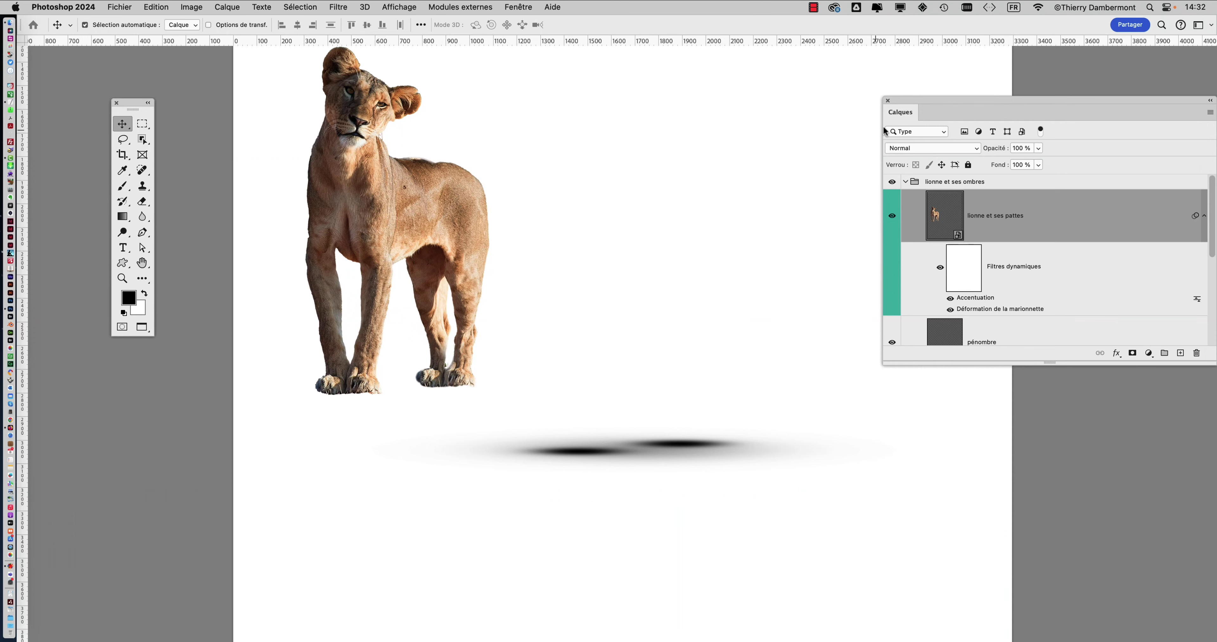
drag(909, 98, 838, 75)
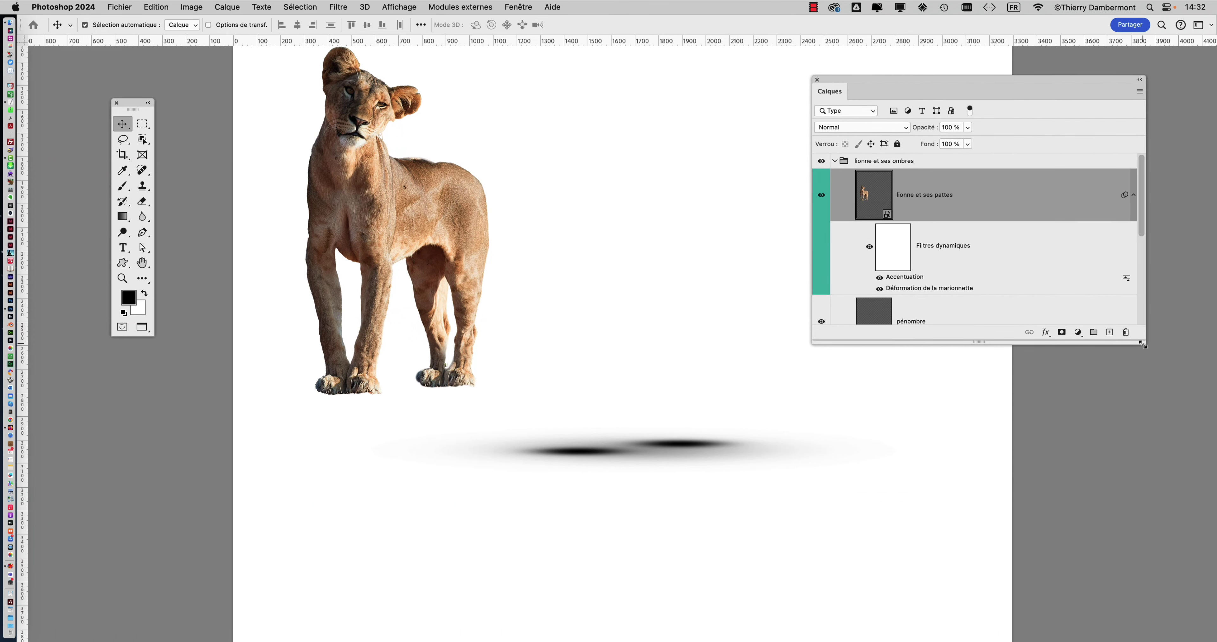
drag(1142, 350, 1134, 614)
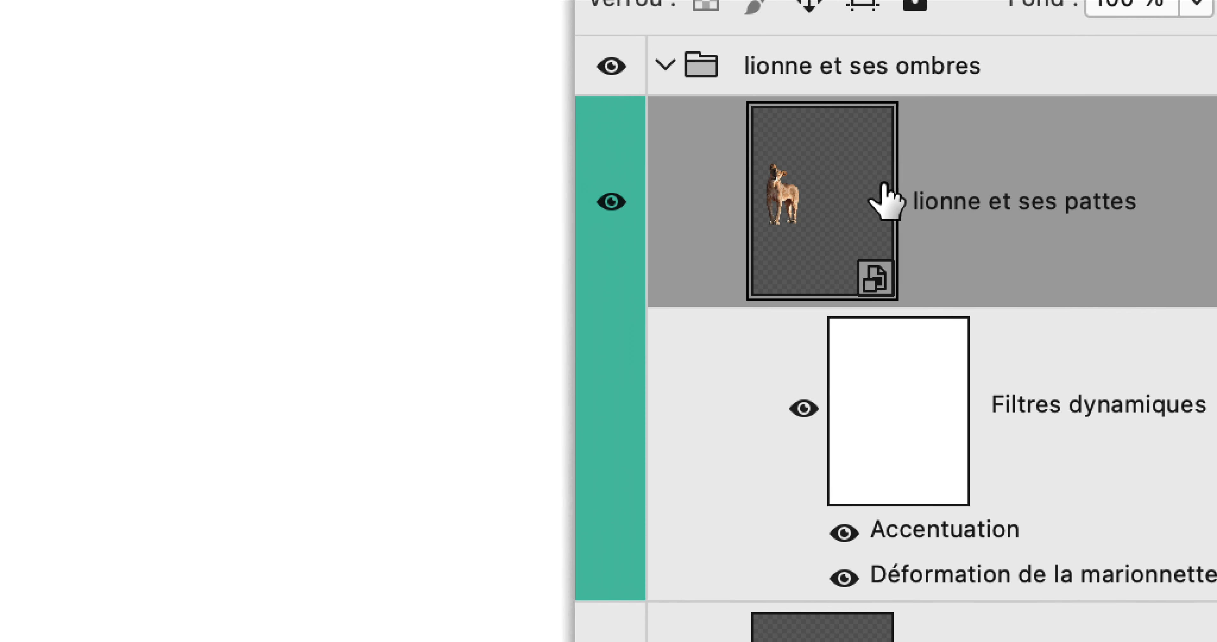
key(super+z)
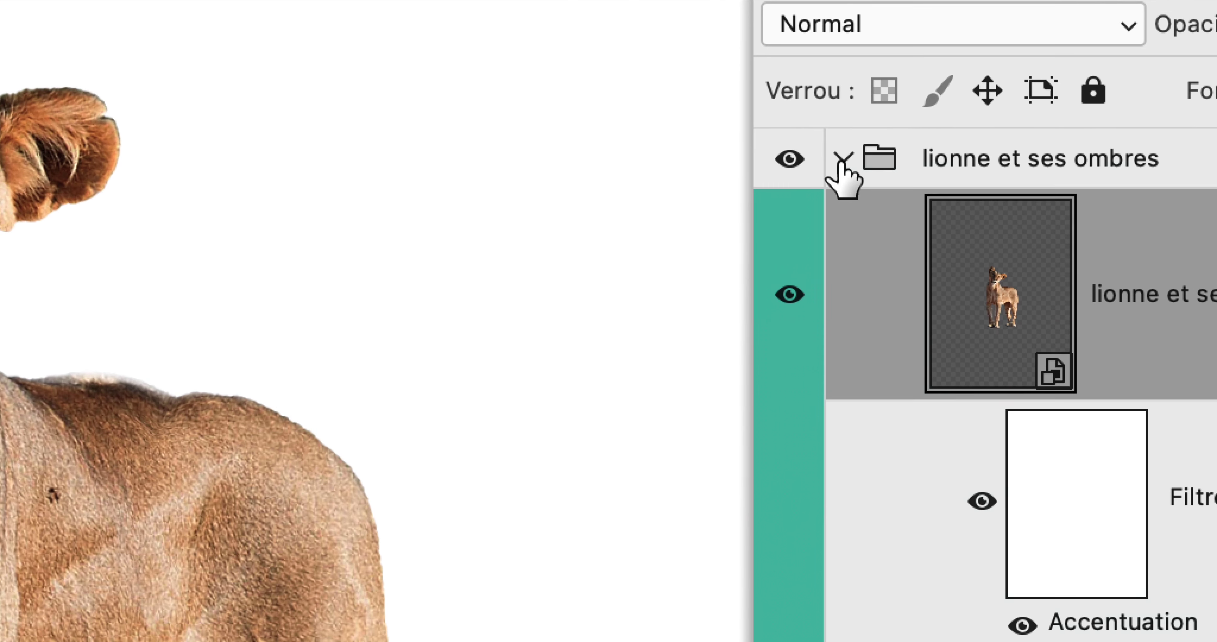
click(829, 136)
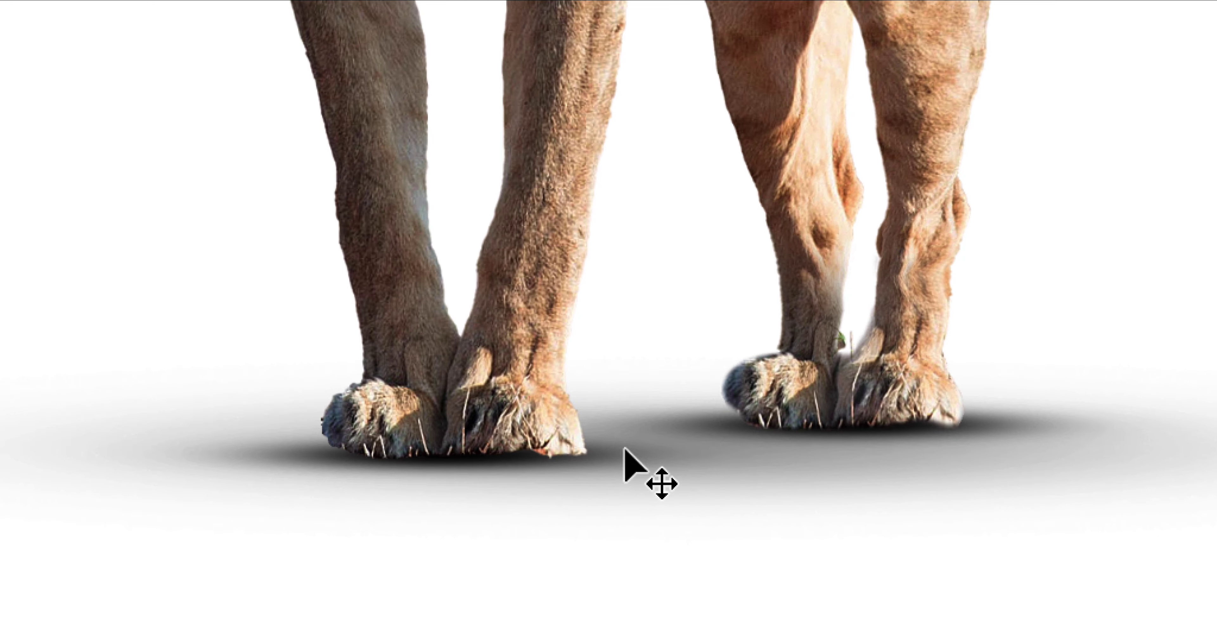
Step: Try moving the "pénombre" shadow up and left by itself, undo the move, and collapse the "lionne et ses ombres" group
drag(625, 448, 435, 346)
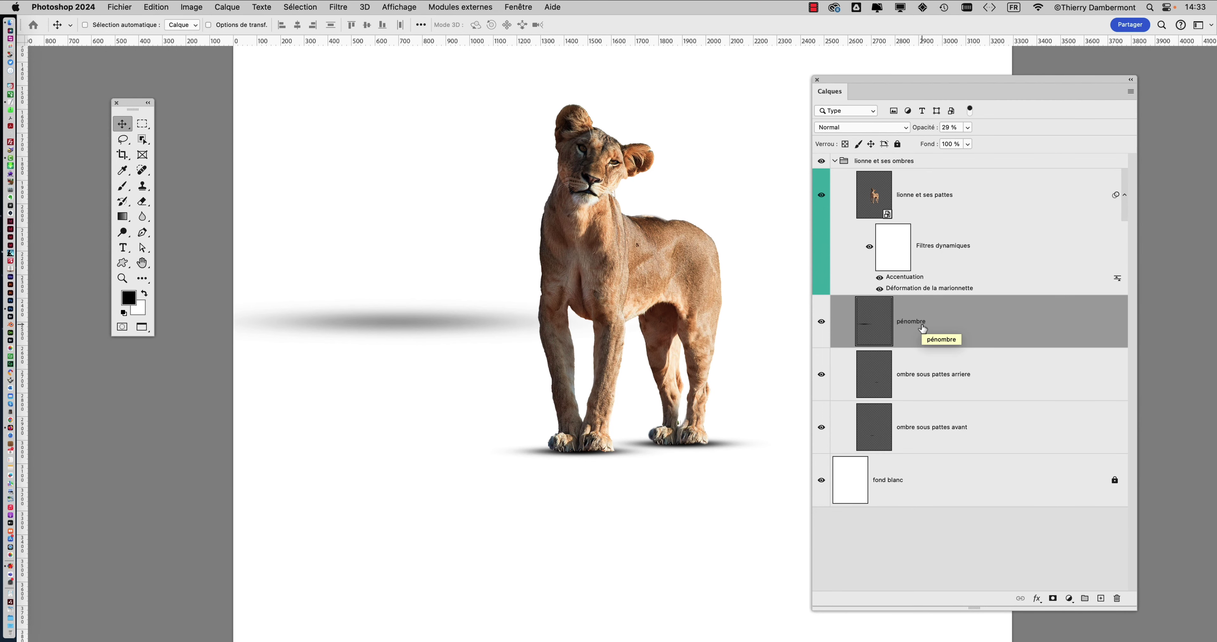
key(super+shift+z)
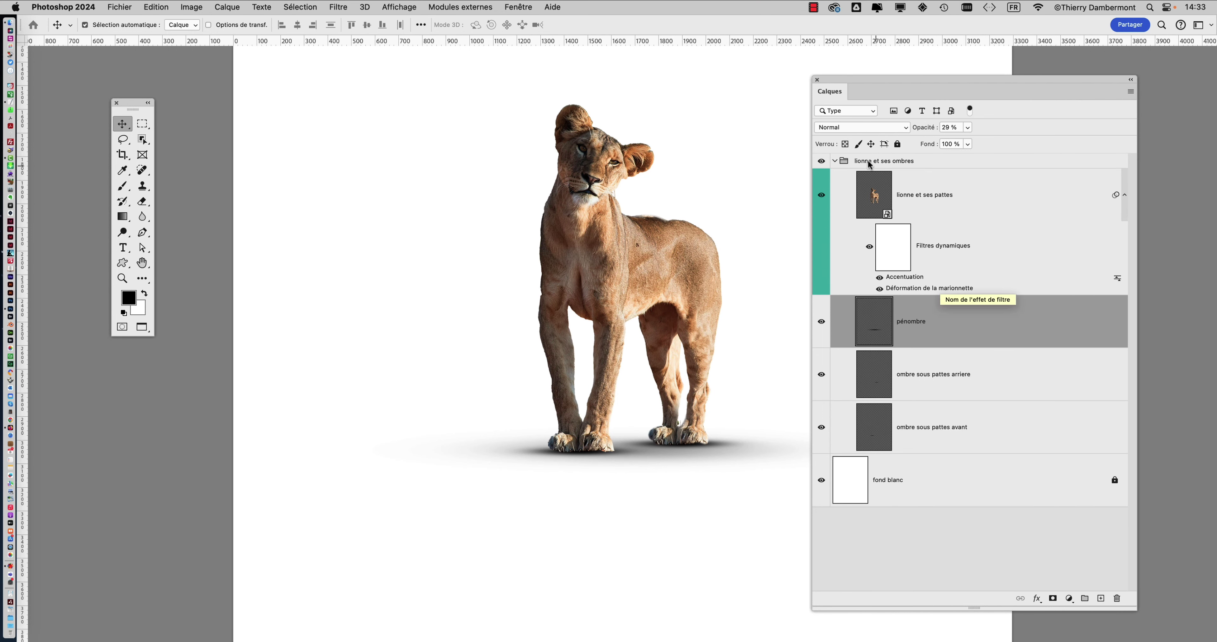
click(835, 161)
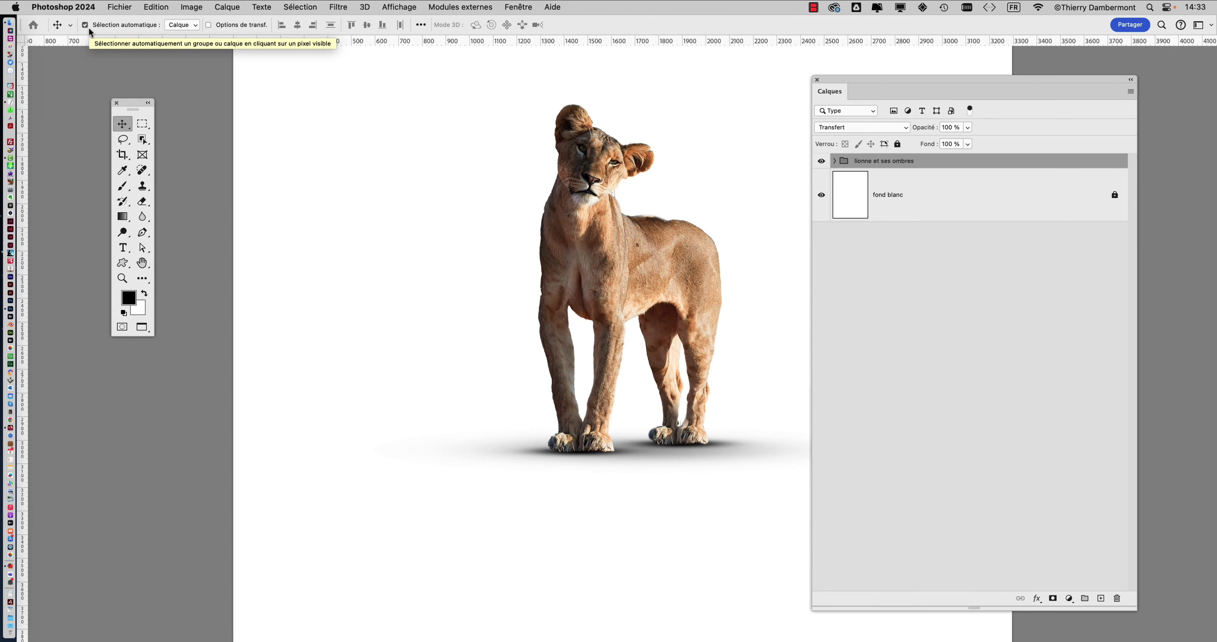
Step: Disable Sélection automatique and move the whole "lionne et ses ombres" group to the left on the canvas
click(79, 35)
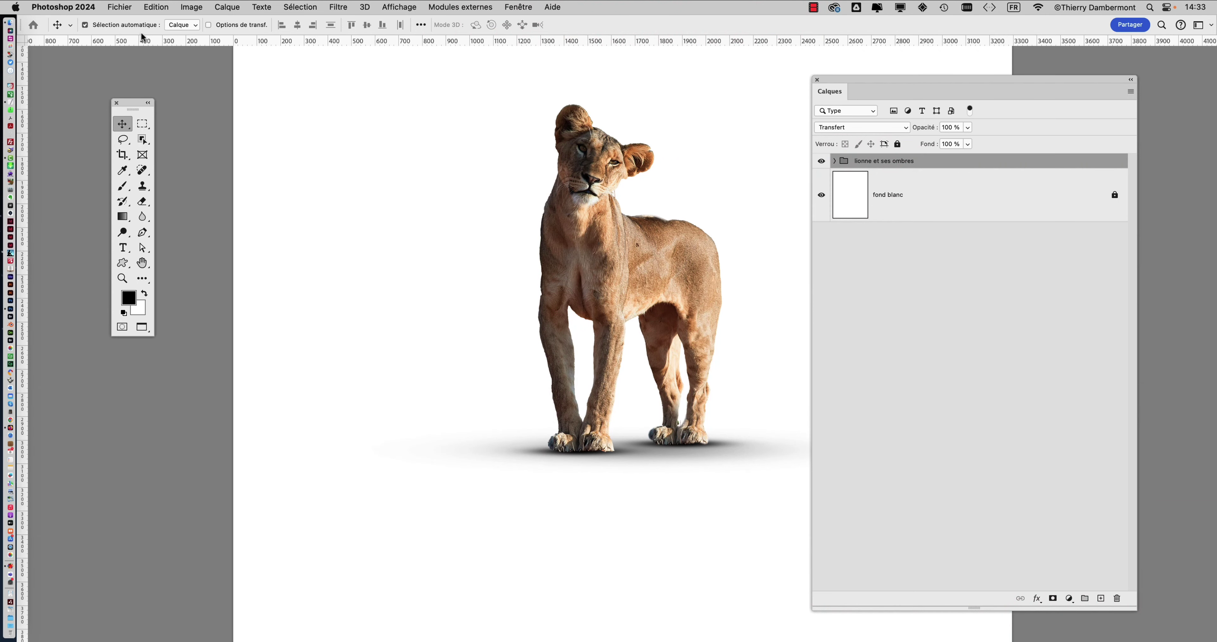
click(83, 26)
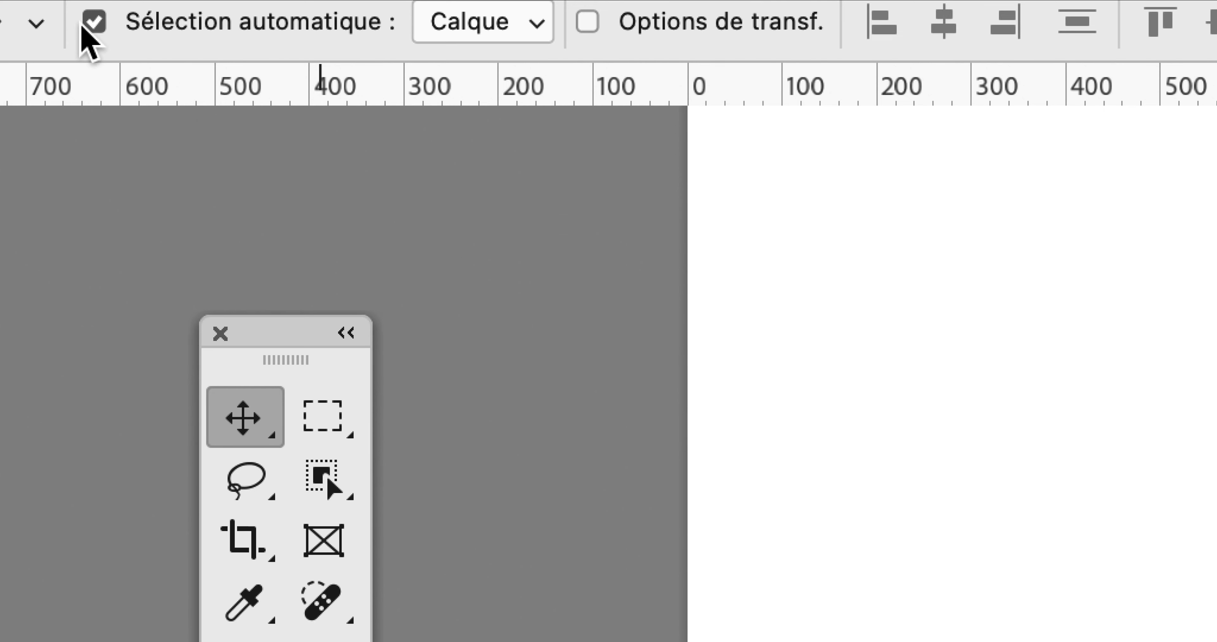
click(86, 23)
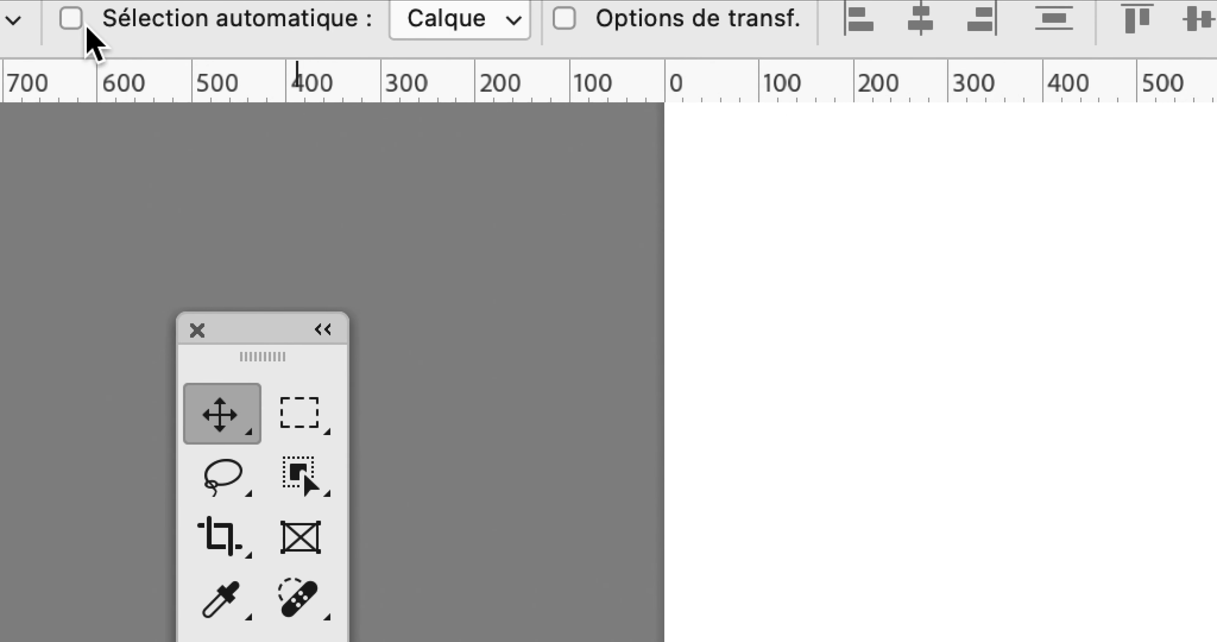
click(86, 24)
click(86, 24)
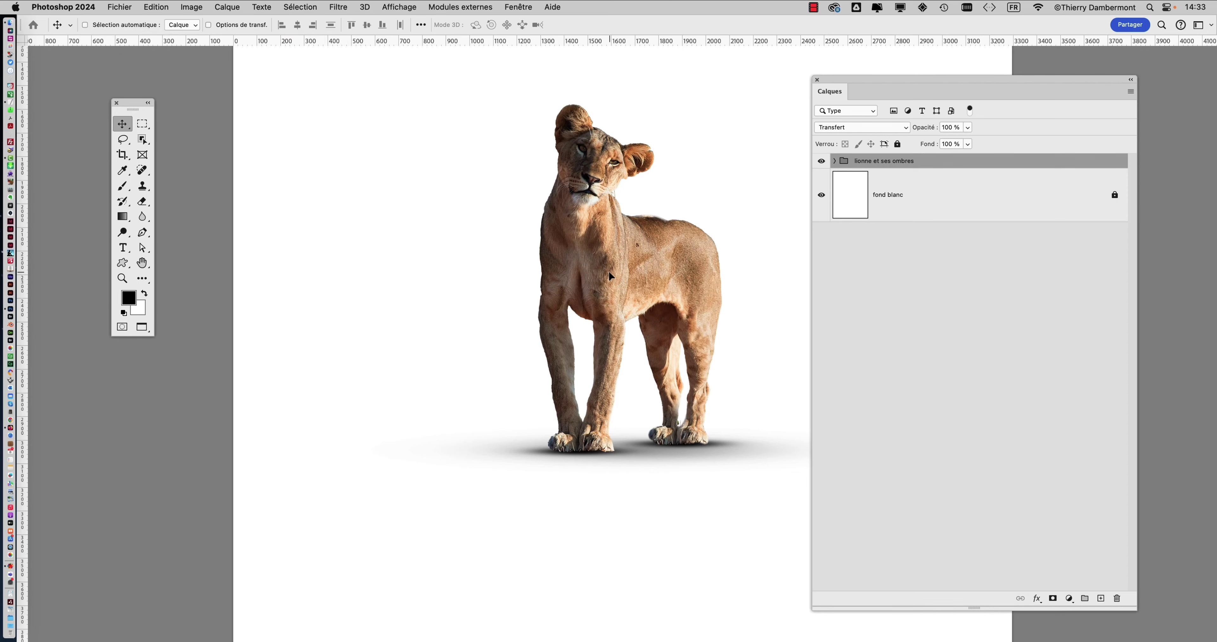
drag(610, 276, 460, 273)
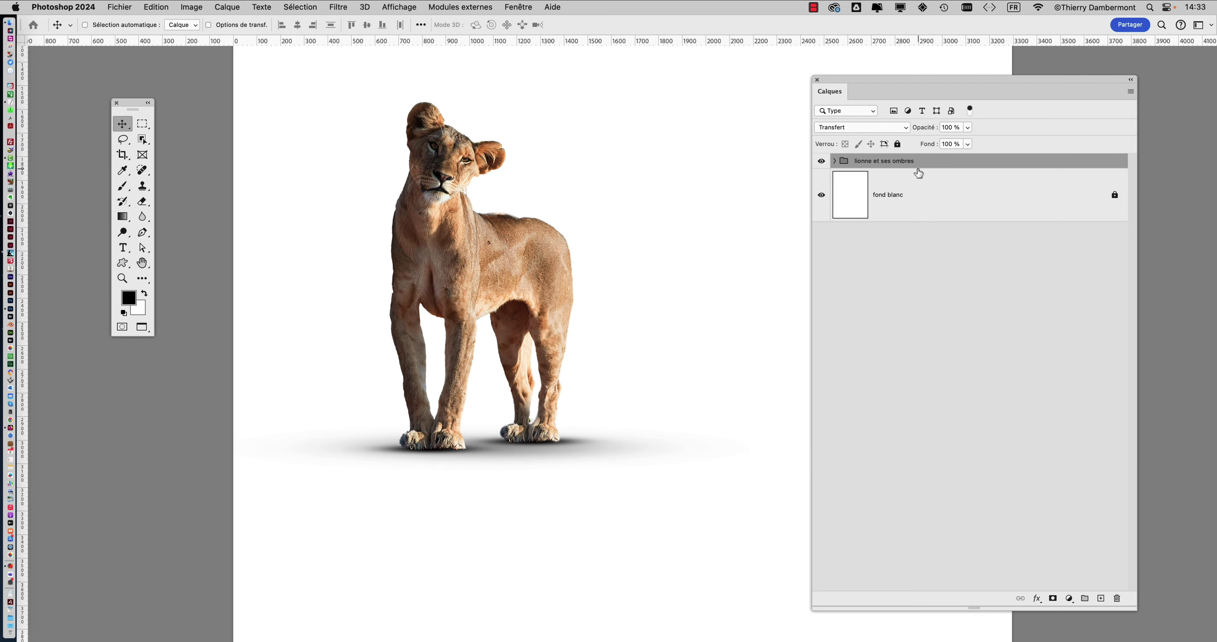